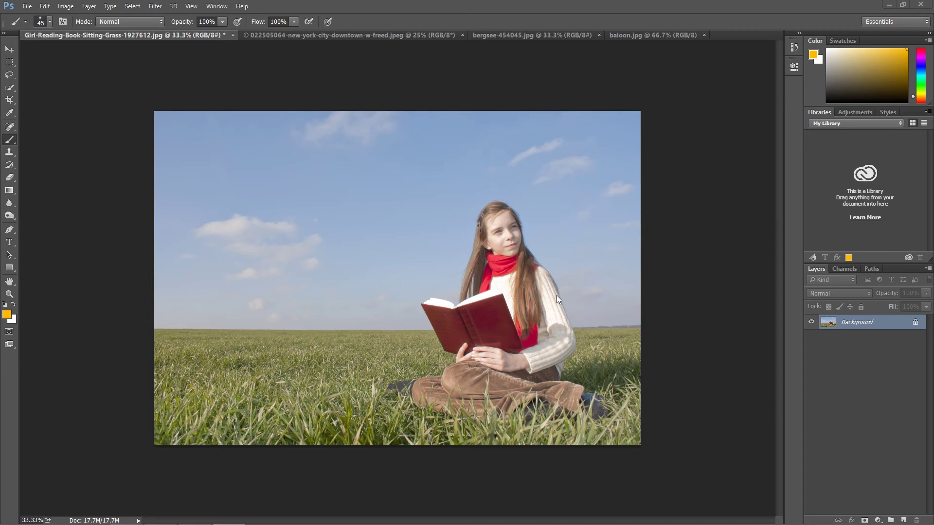
Step: View the New York skyline photo, then switch to the bergsee.jpg mountain lake photo
click(352, 34)
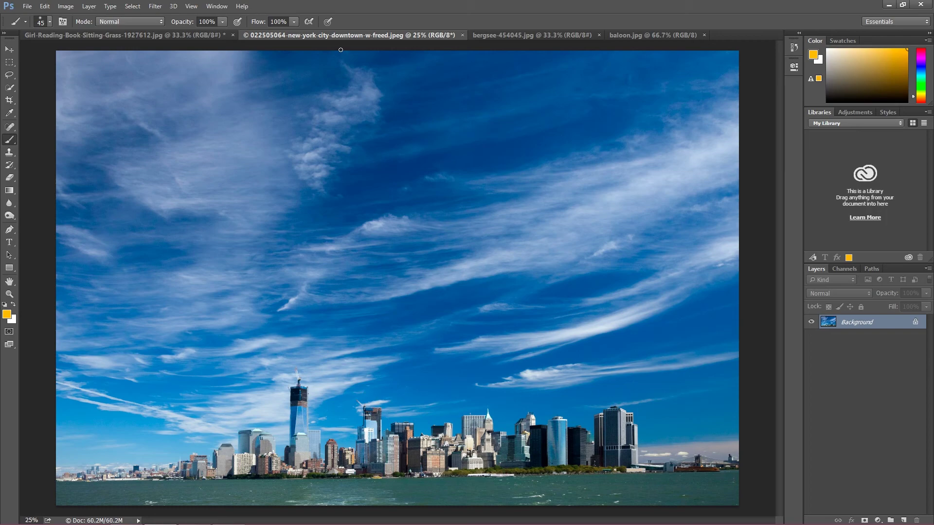
click(512, 35)
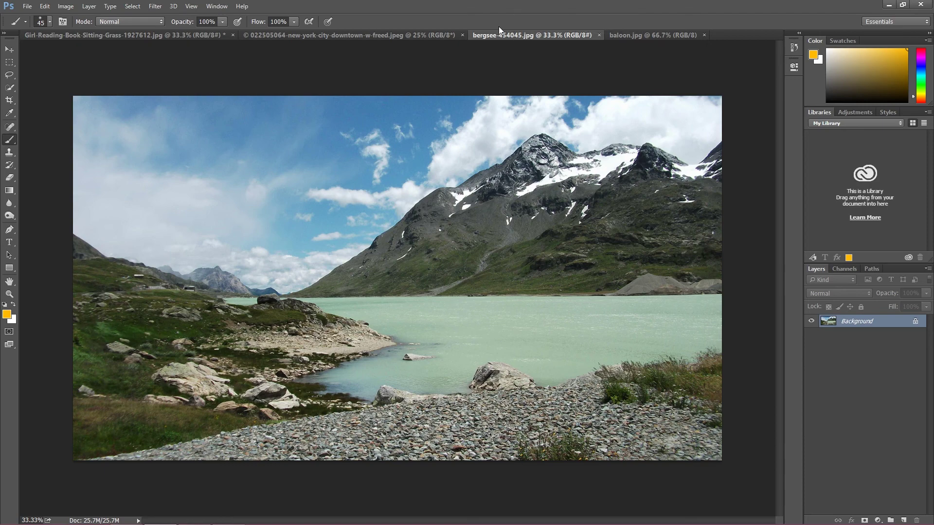
Step: Cycle through the skyline, mountain lake and baloon.jpg photos, ending on the girl-on-grass image
click(438, 32)
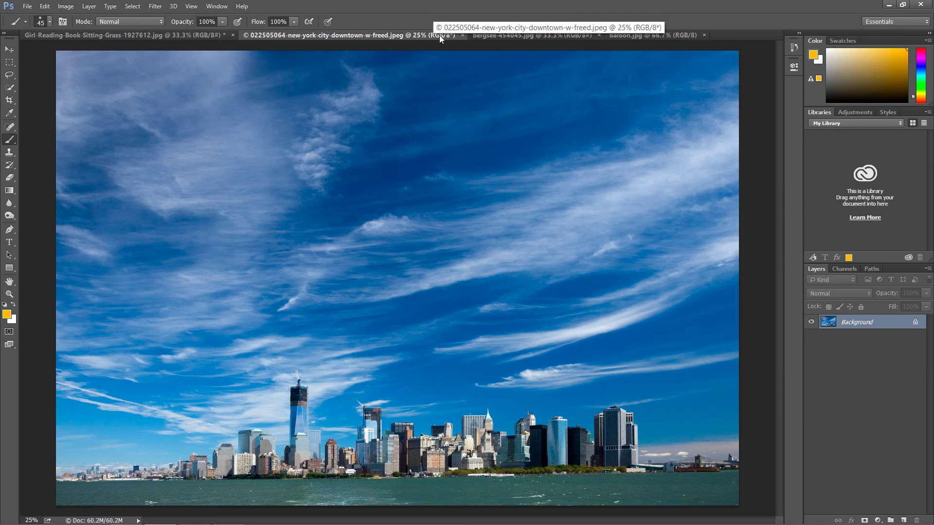
click(533, 36)
click(655, 36)
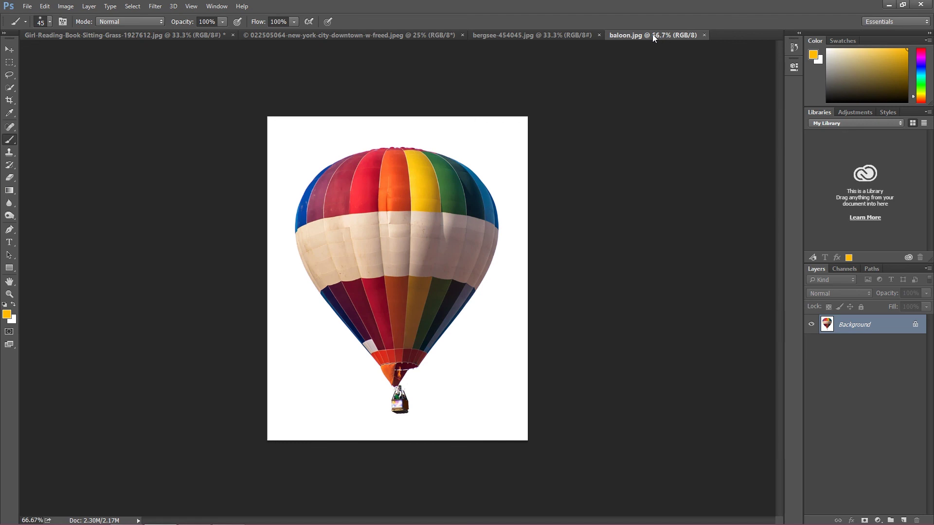
click(180, 35)
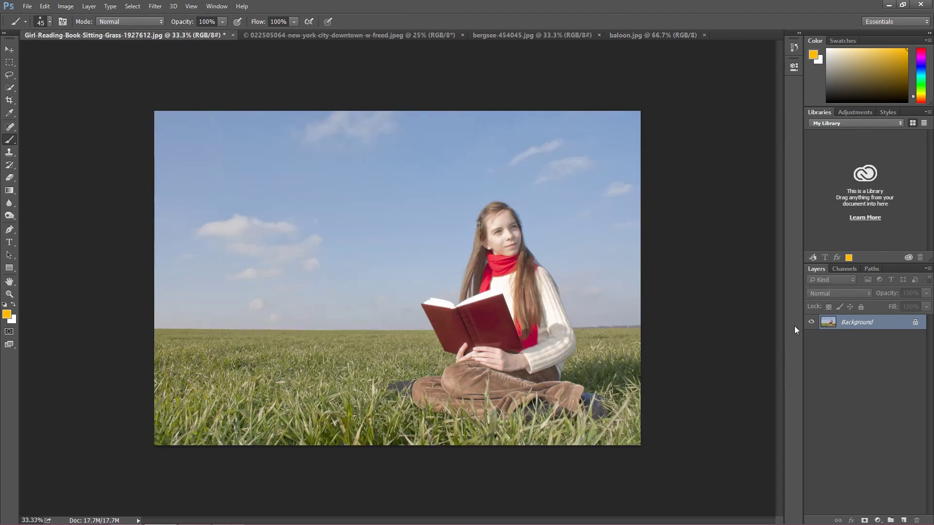